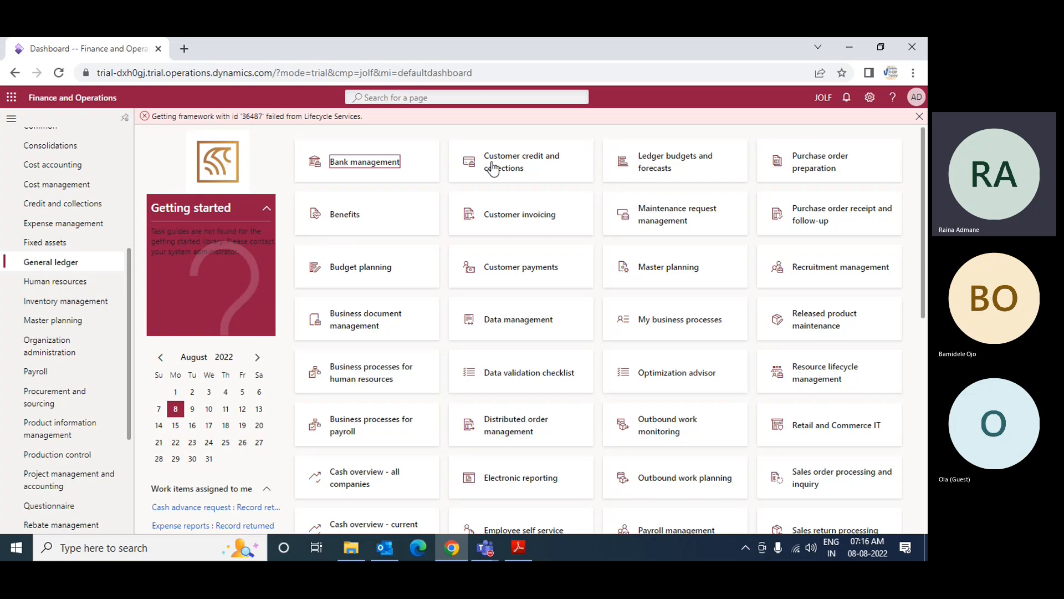
# Step: Open the Ledger setup page of the General ledger module for company JOLF
pyautogui.click(829, 107)
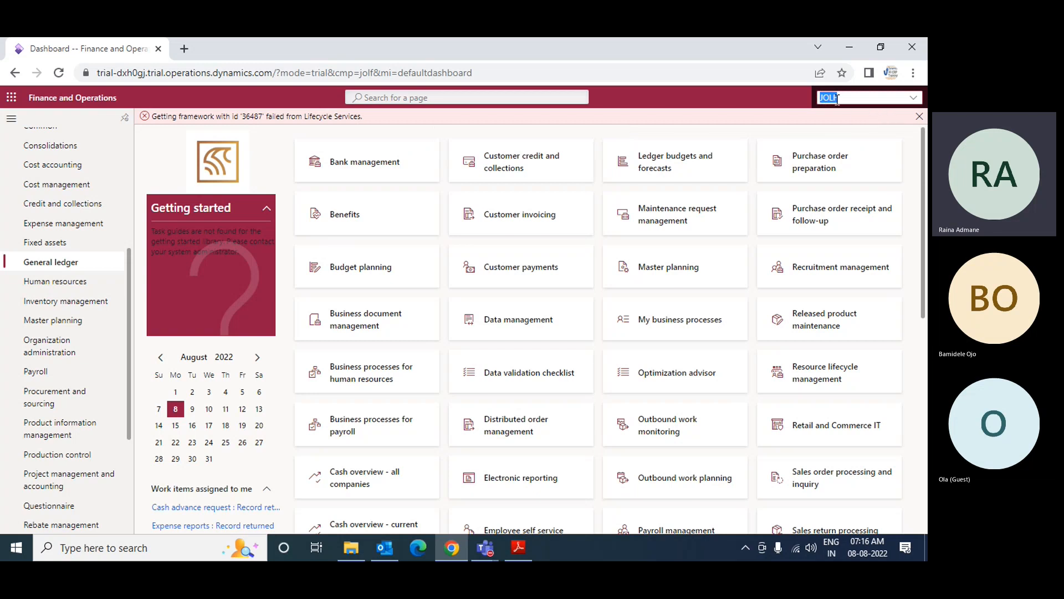
pyautogui.click(848, 98)
pyautogui.click(63, 269)
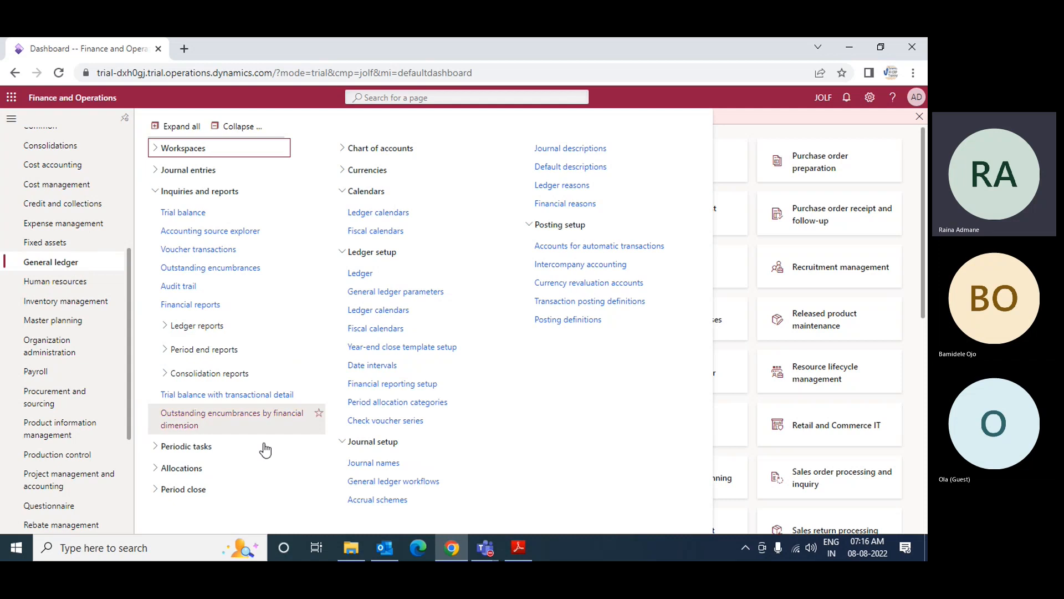
pyautogui.click(361, 275)
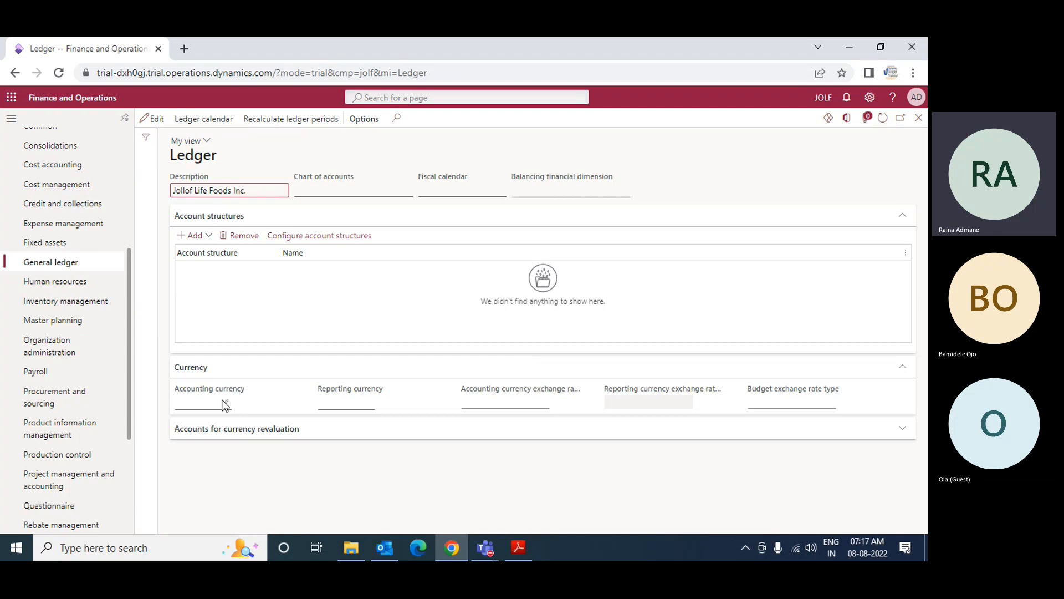
# Step: Start editing the Jollof Life Foods Inc. ledger and set its chart of accounts to Standard
pyautogui.click(158, 120)
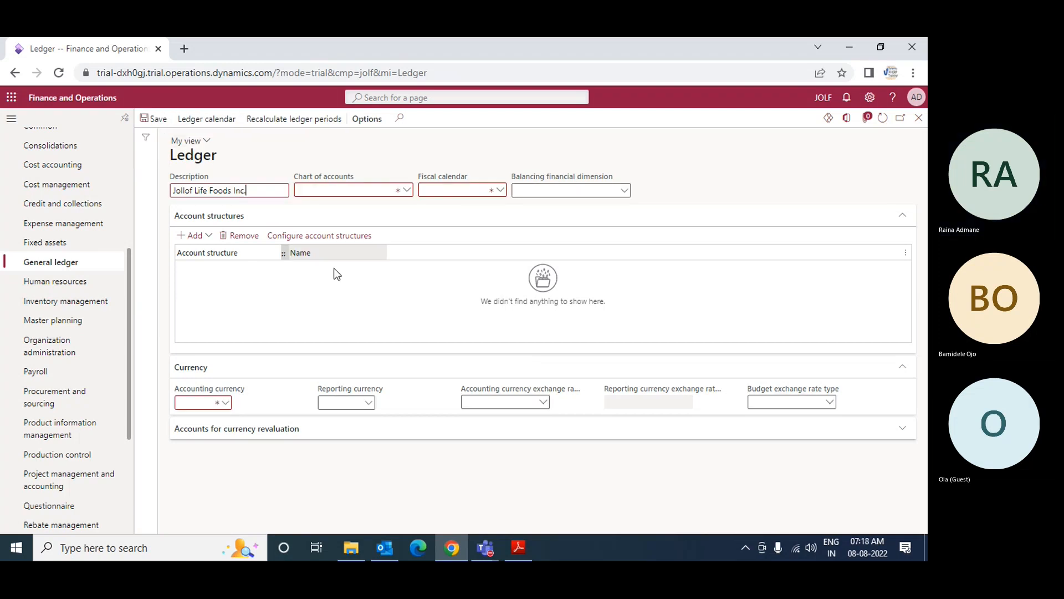
pyautogui.click(409, 191)
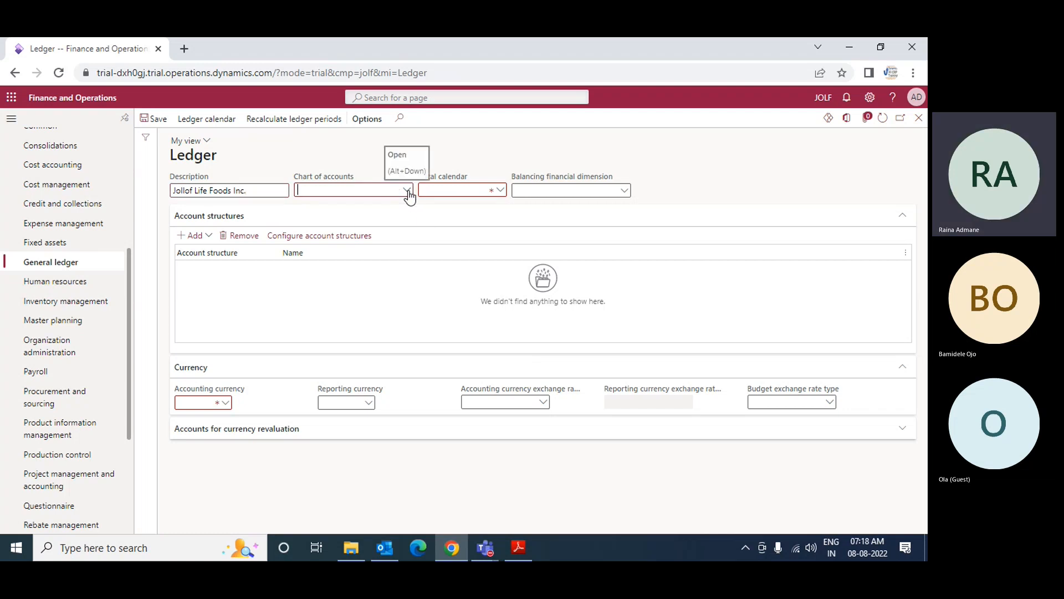
pyautogui.click(407, 191)
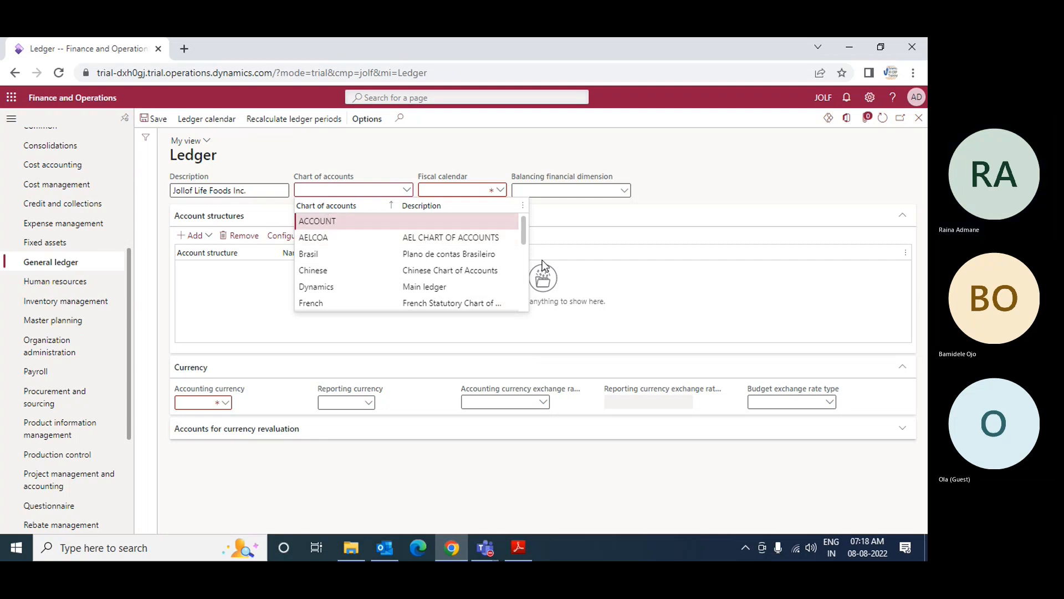
pyautogui.moveTo(523, 229); pyautogui.dragTo(523, 297)
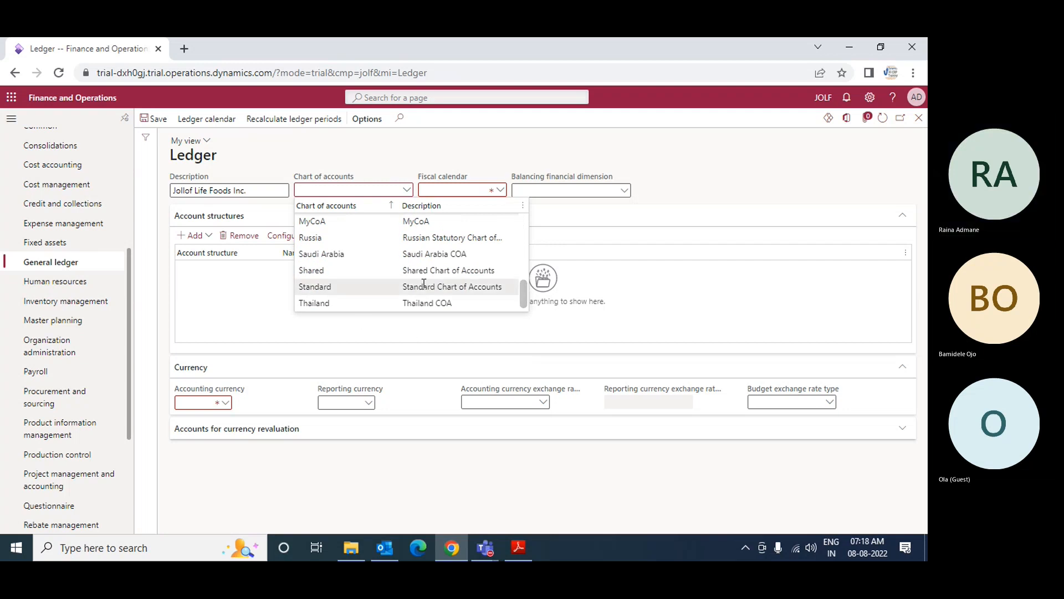
pyautogui.click(342, 288)
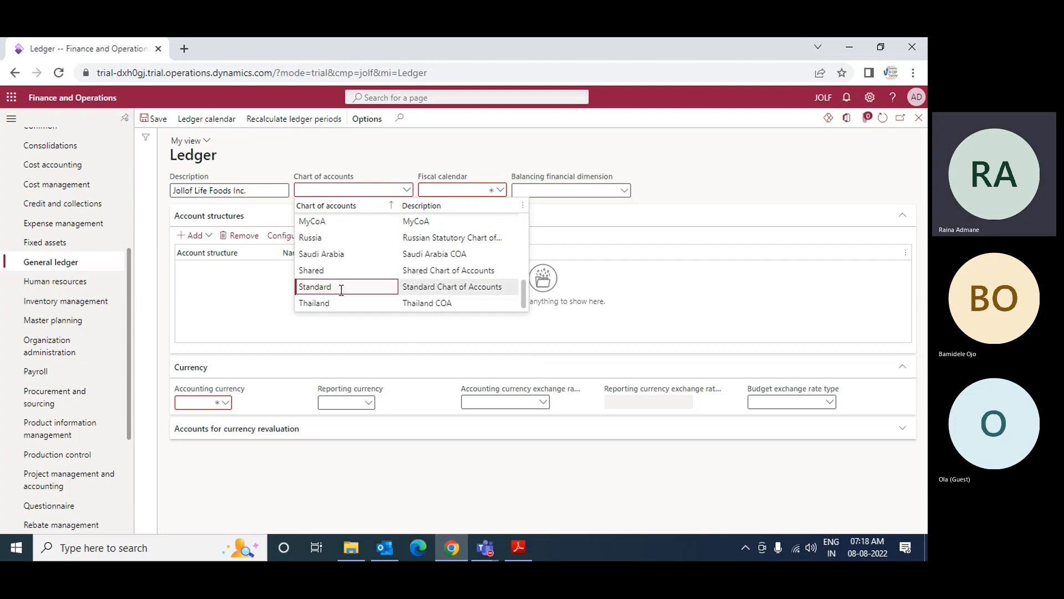
# Step: Set the ledger's fiscal calendar to Fiscal
pyautogui.click(502, 195)
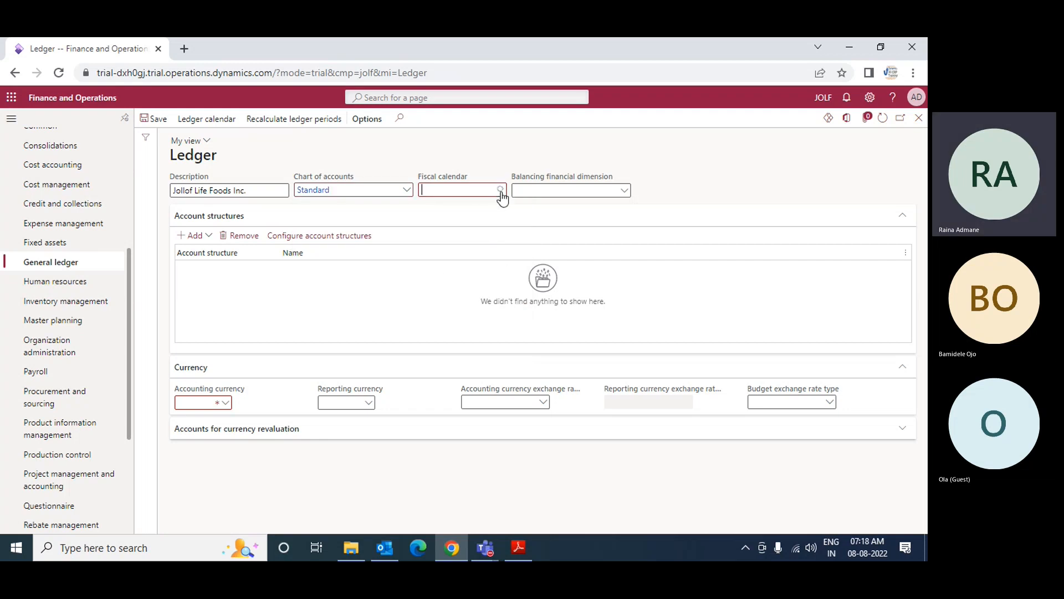
pyautogui.click(501, 191)
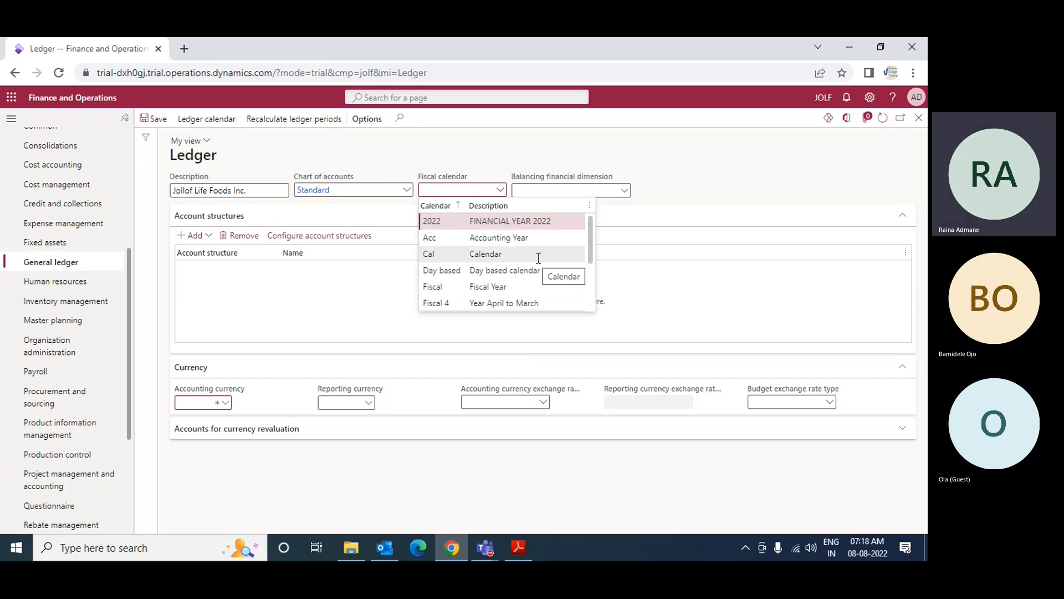
pyautogui.moveTo(593, 234); pyautogui.dragTo(590, 281)
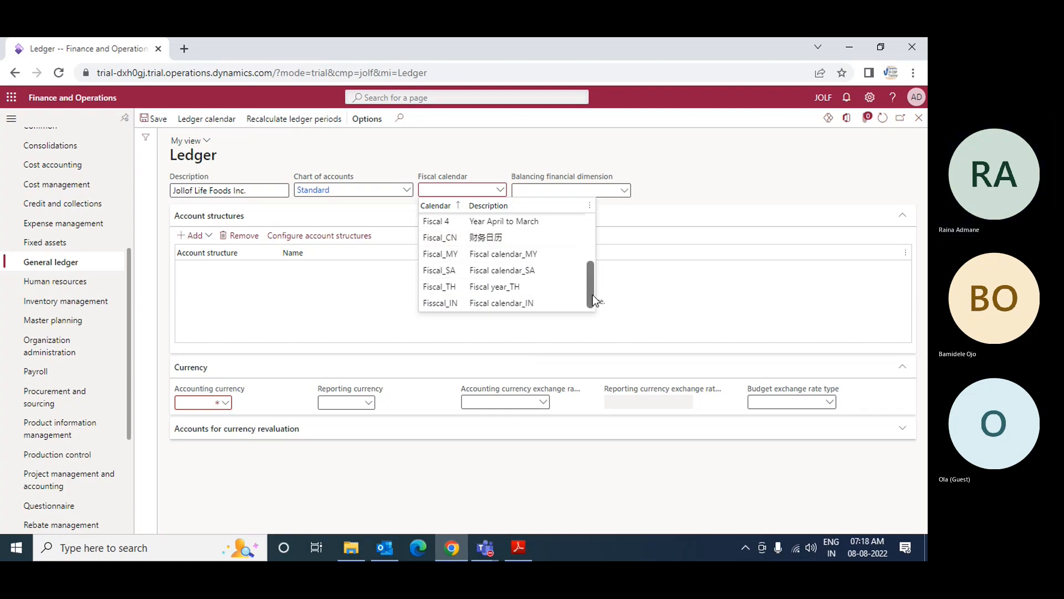
pyautogui.moveTo(592, 300); pyautogui.dragTo(587, 238)
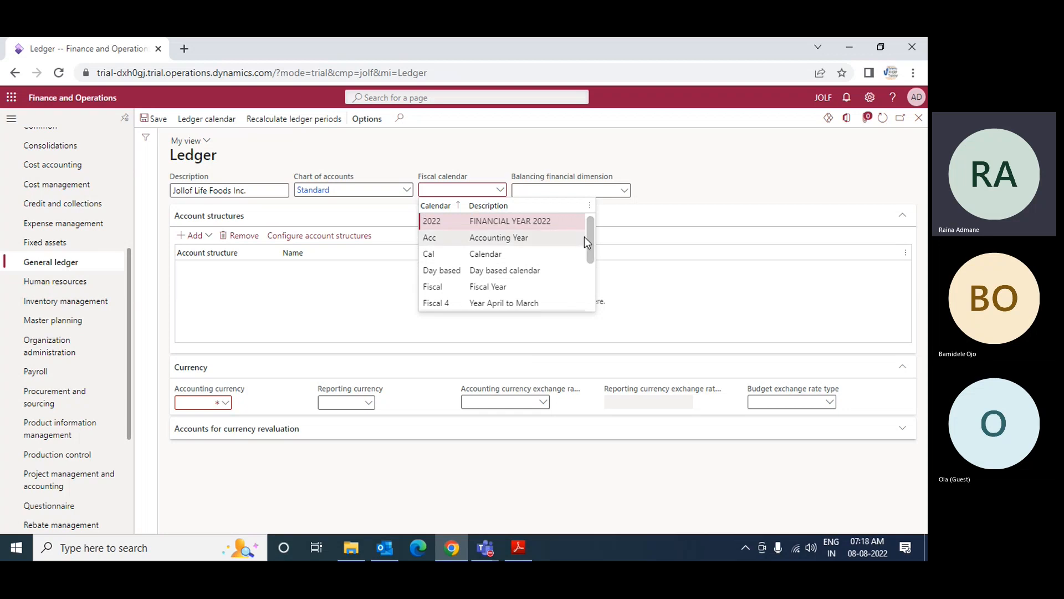
pyautogui.click(433, 288)
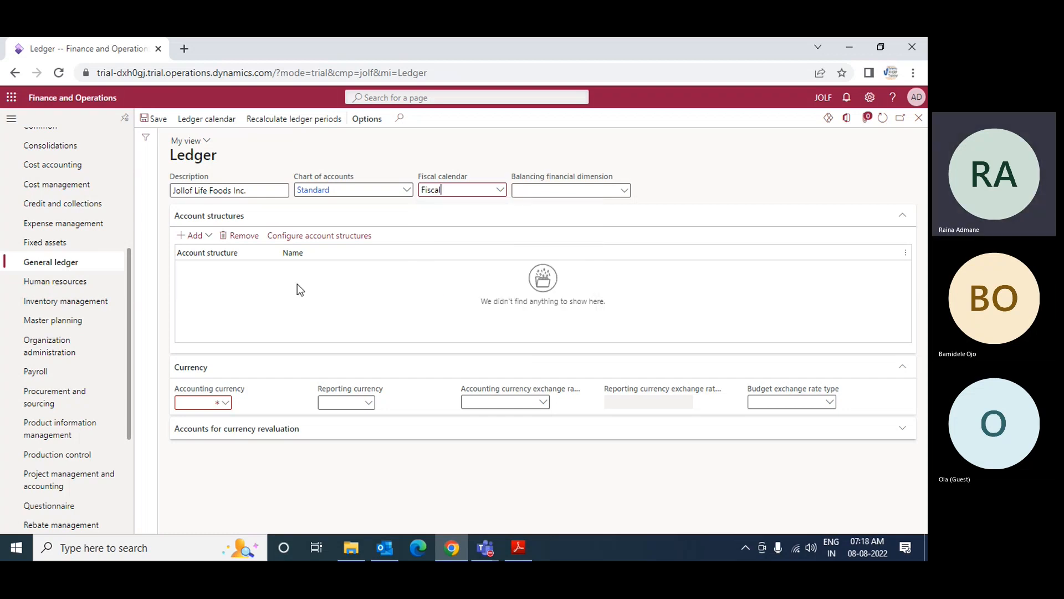
# Step: Set the ledger's accounting currency to USD and save the record
pyautogui.click(202, 242)
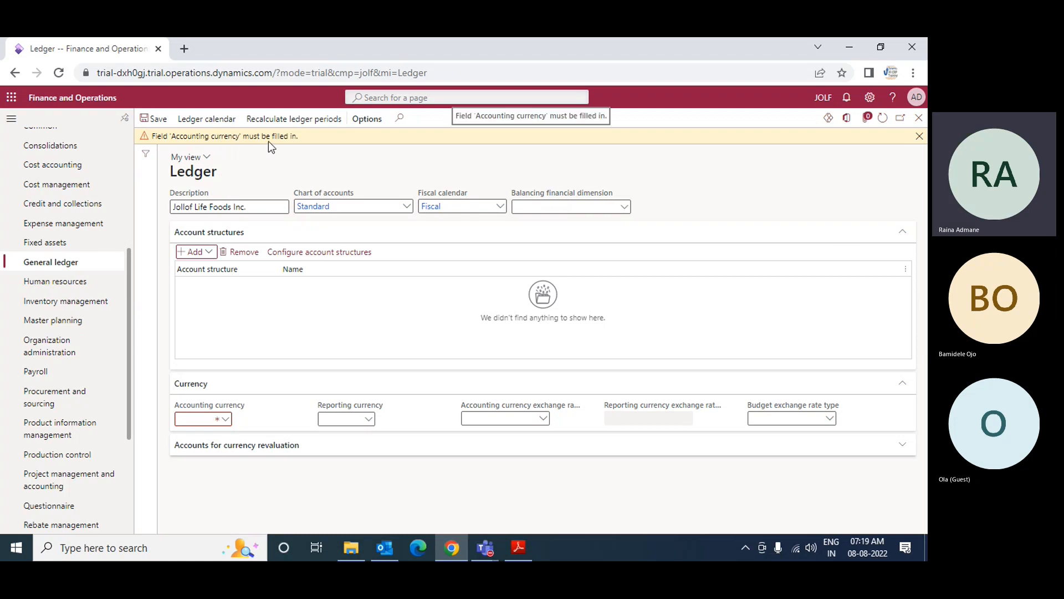
pyautogui.click(225, 422)
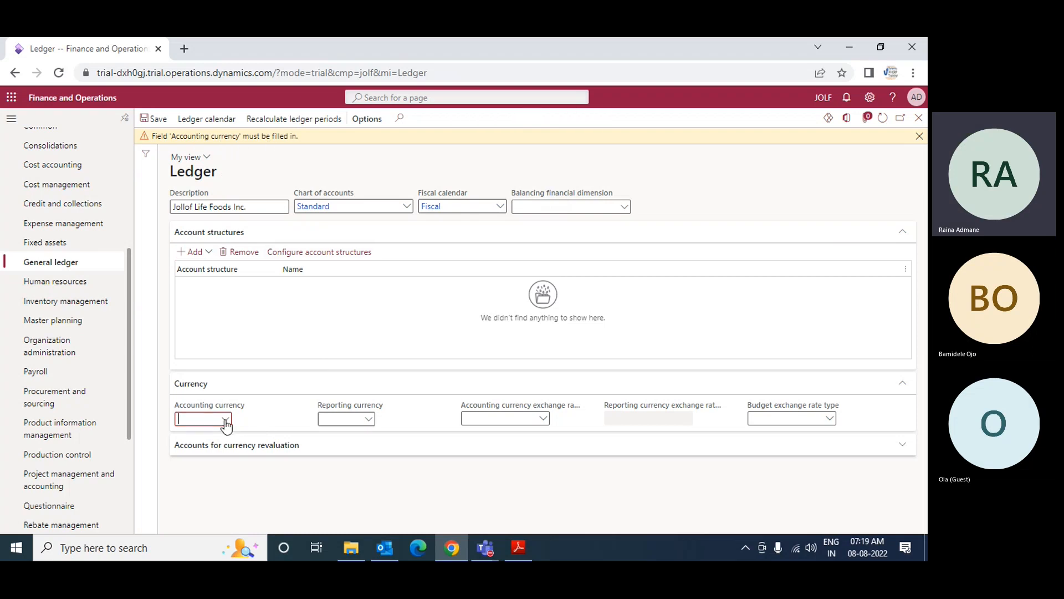
pyautogui.click(226, 422)
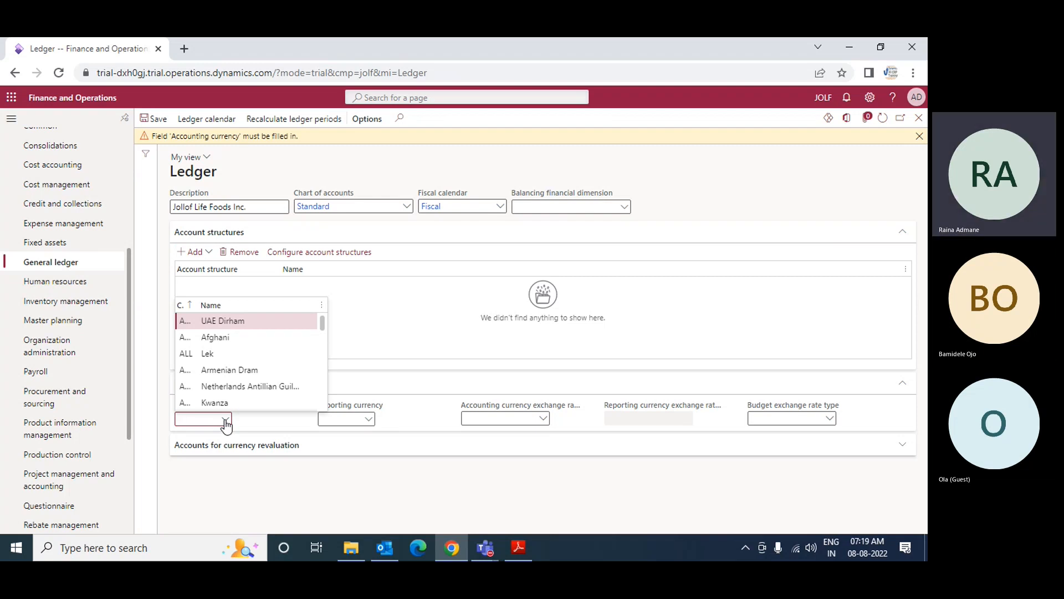
pyautogui.write('USD')
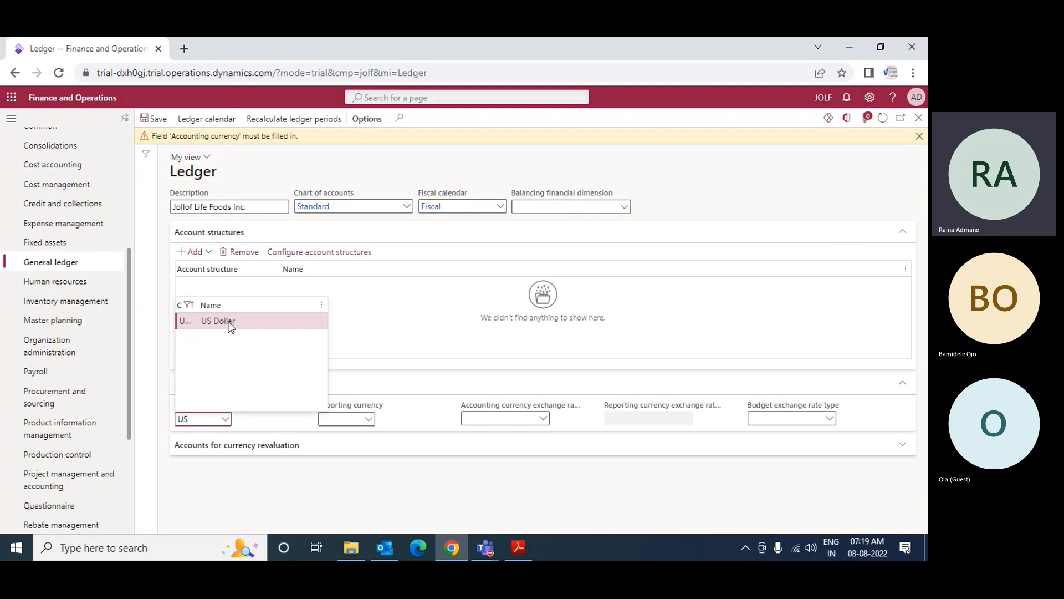
pyautogui.click(231, 324)
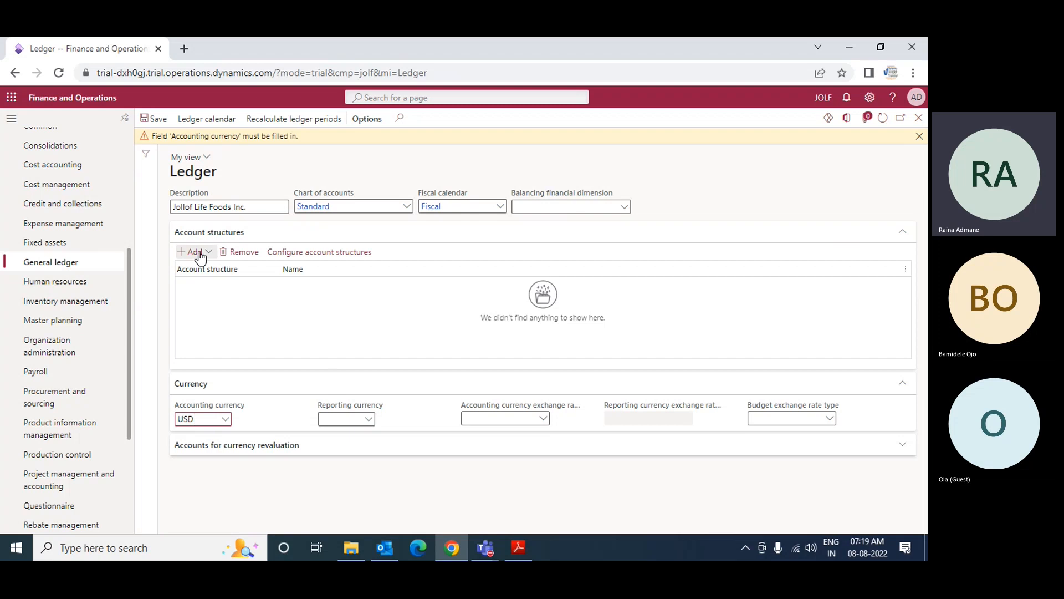
pyautogui.click(153, 118)
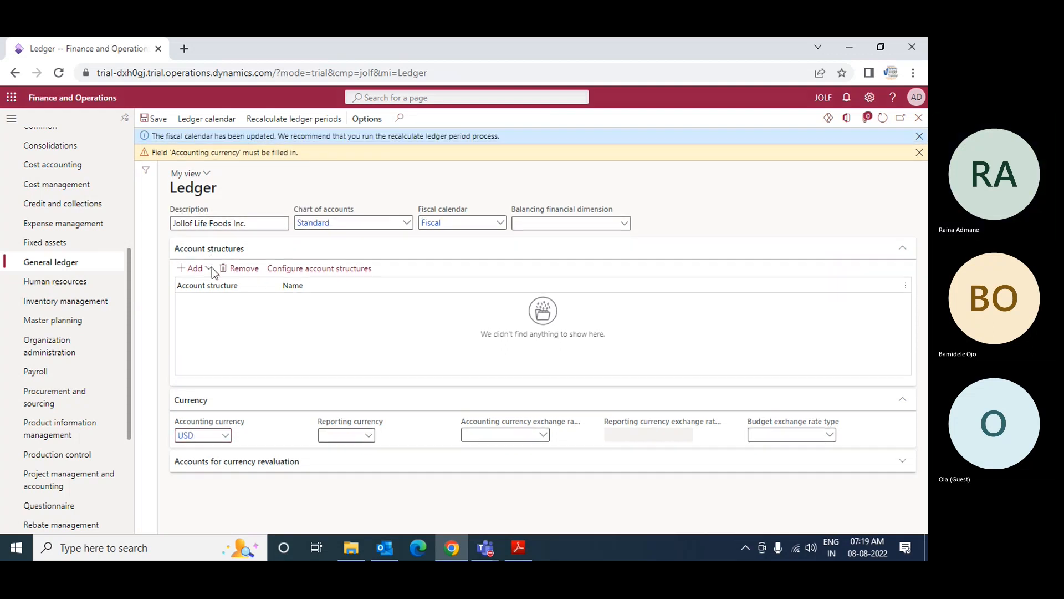
# Step: Add the Retail B/S - US account structure to the current ledger, agree to add it now, and save
pyautogui.click(212, 267)
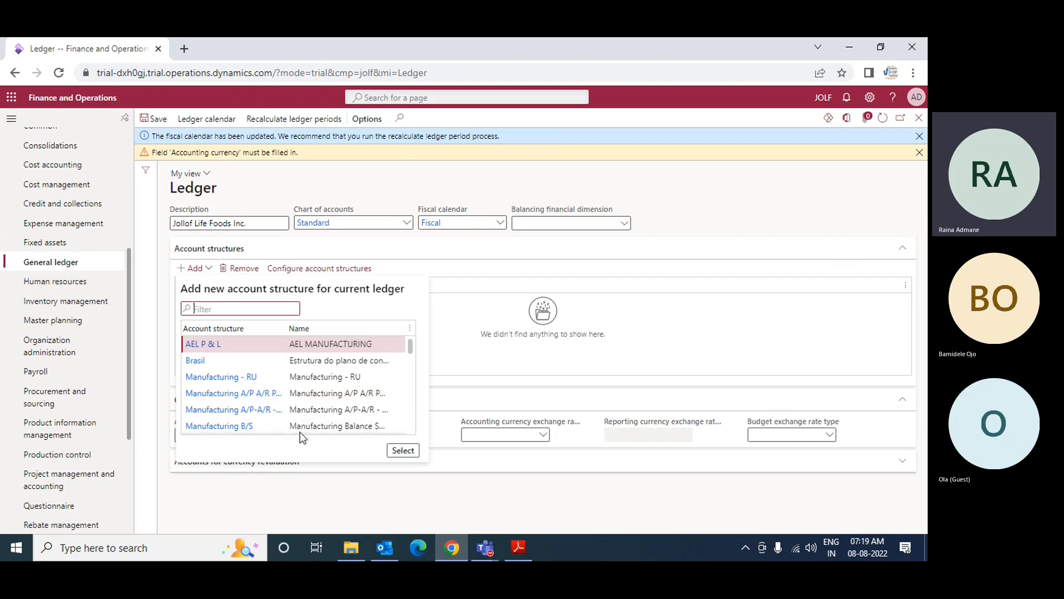
pyautogui.moveTo(410, 348); pyautogui.dragTo(411, 369)
pyautogui.moveTo(406, 376); pyautogui.dragTo(403, 410)
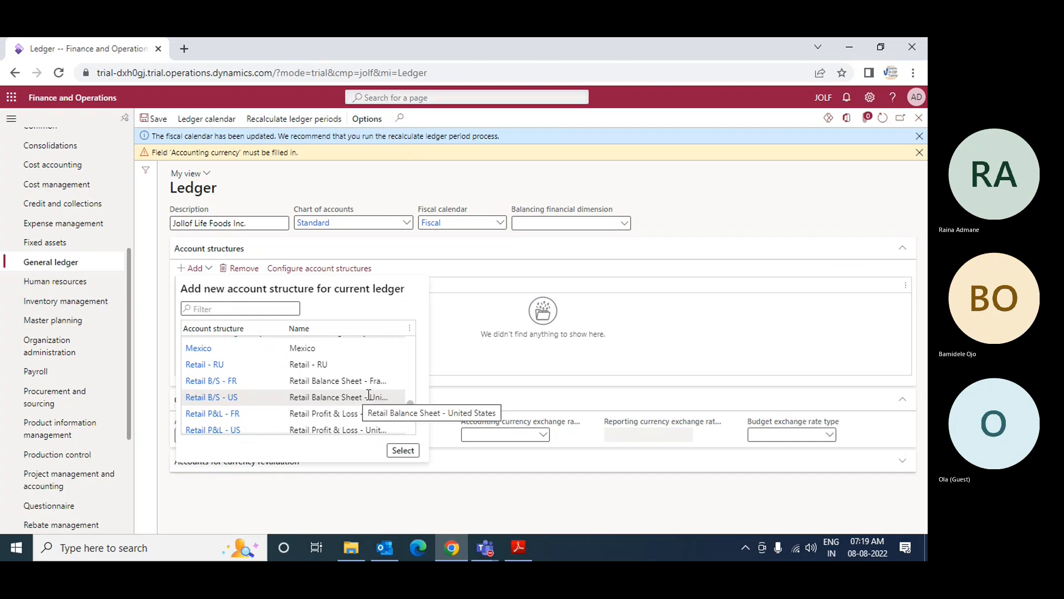
pyautogui.moveTo(413, 407); pyautogui.dragTo(416, 381)
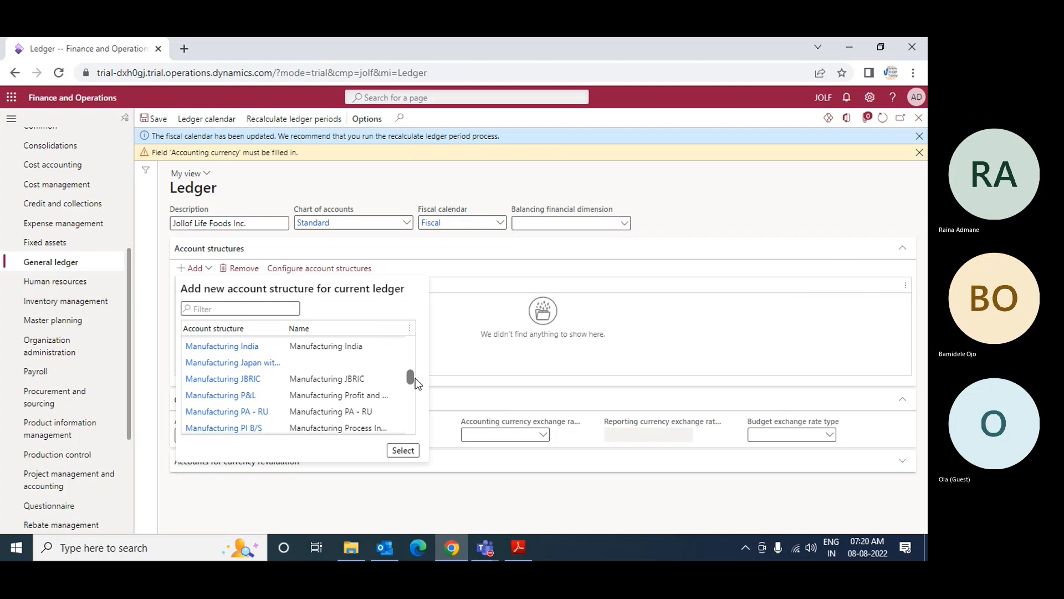
pyautogui.moveTo(415, 379); pyautogui.dragTo(420, 407)
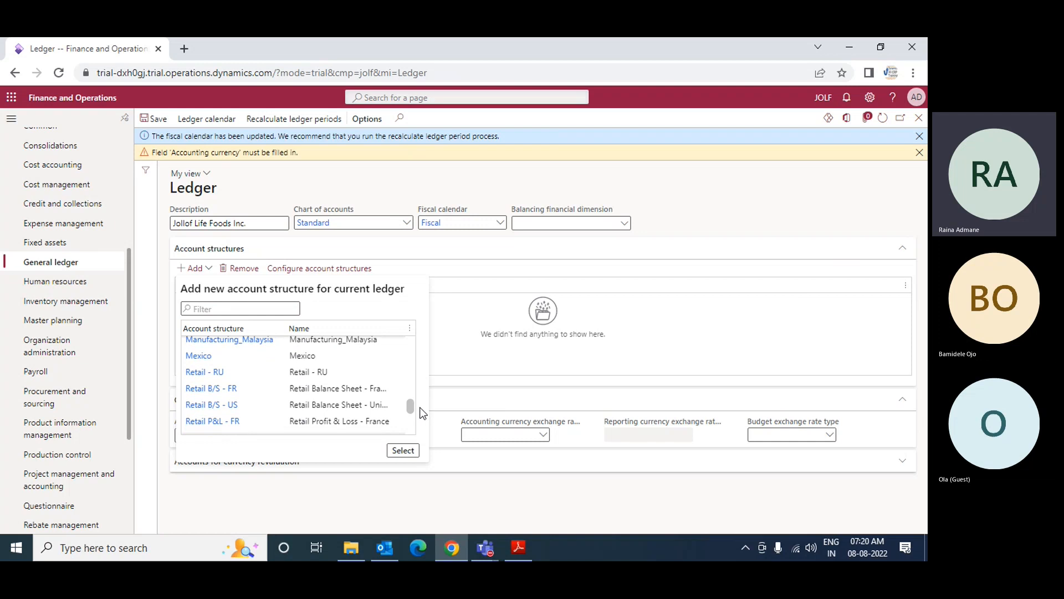
pyautogui.click(316, 409)
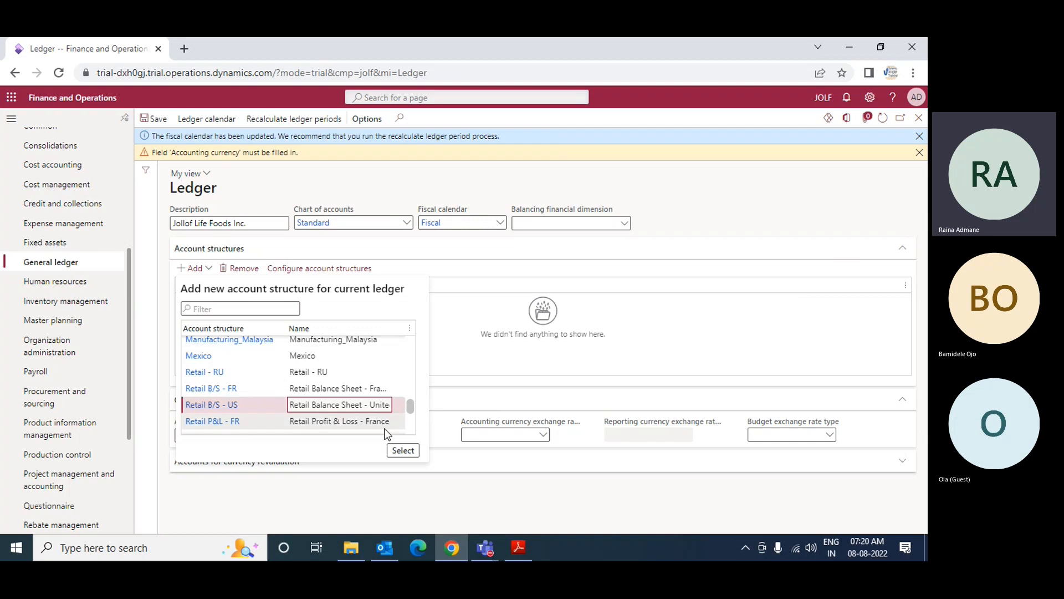
pyautogui.click(405, 453)
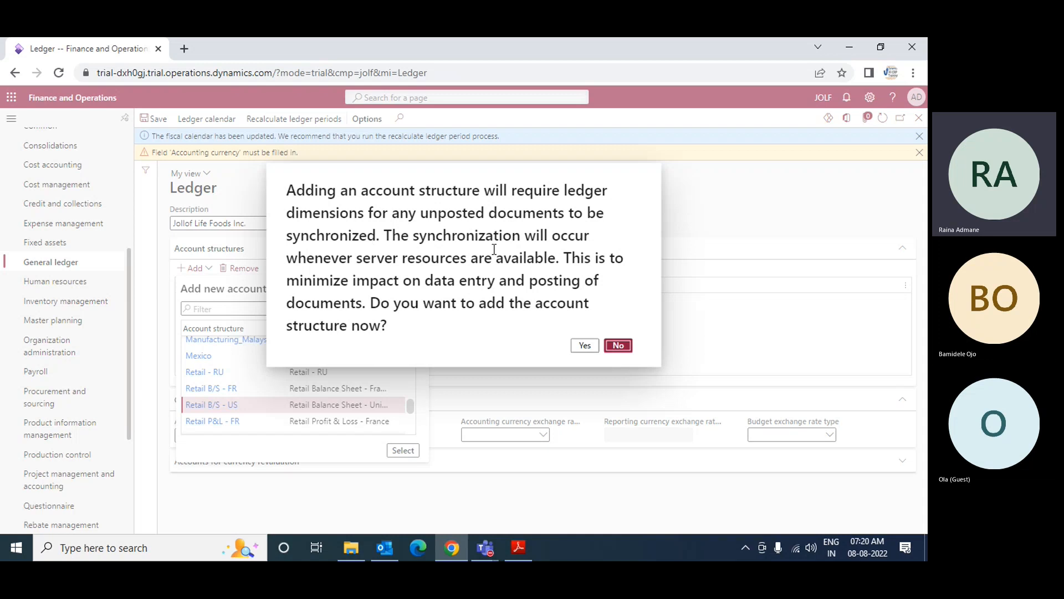
pyautogui.click(583, 346)
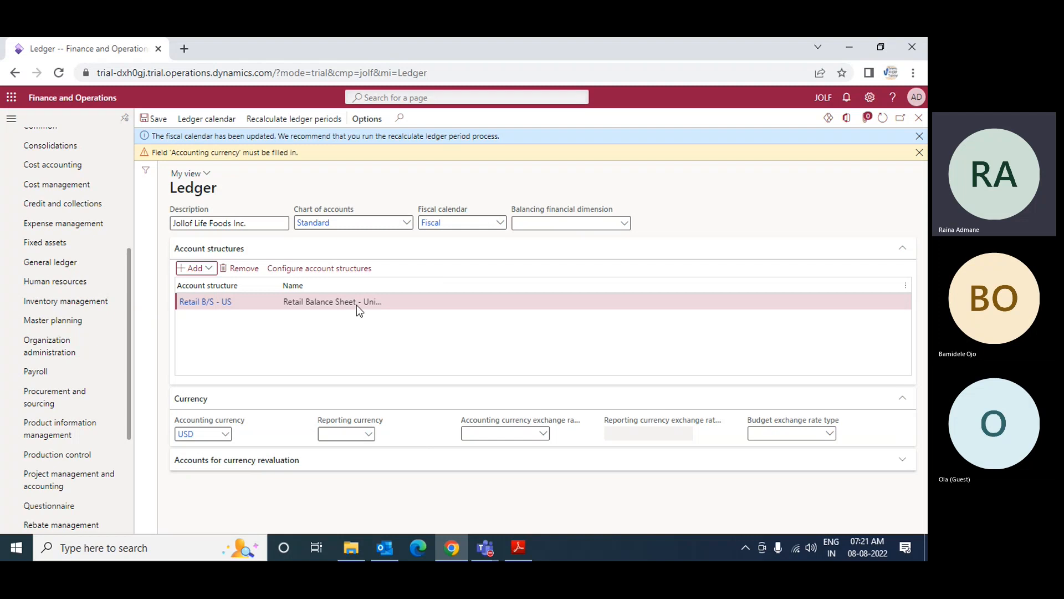
pyautogui.click(158, 121)
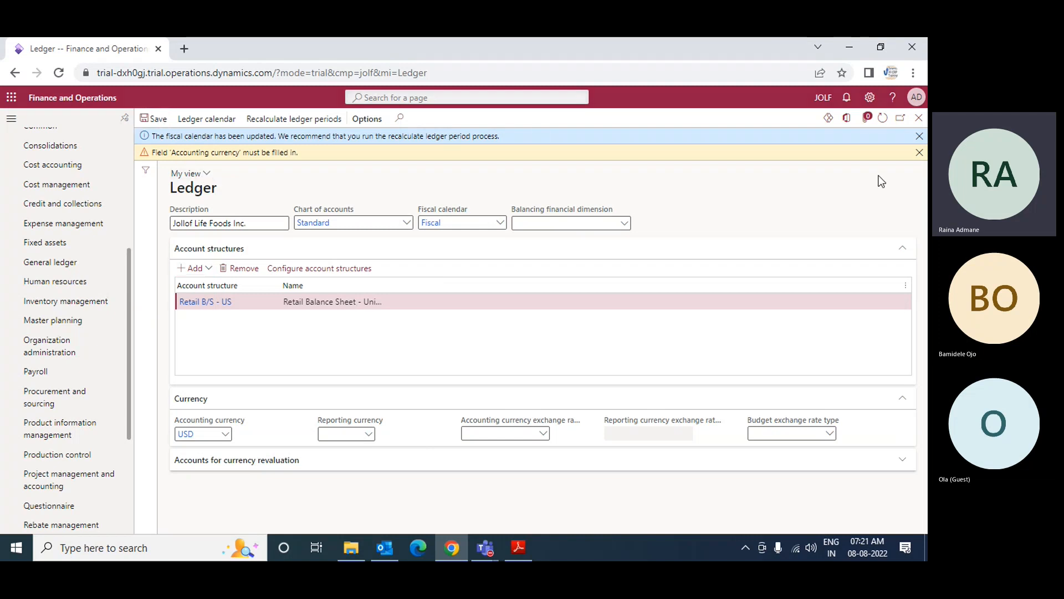
# Step: Dismiss the accounting currency and fiscal calendar messages and close the Ledger page
pyautogui.click(919, 152)
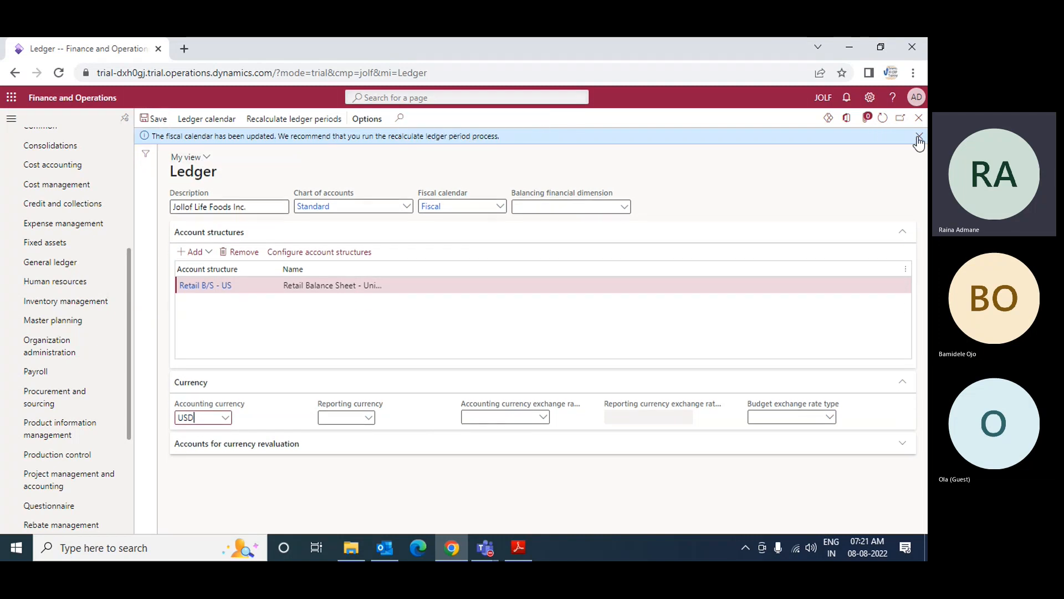
pyautogui.click(919, 136)
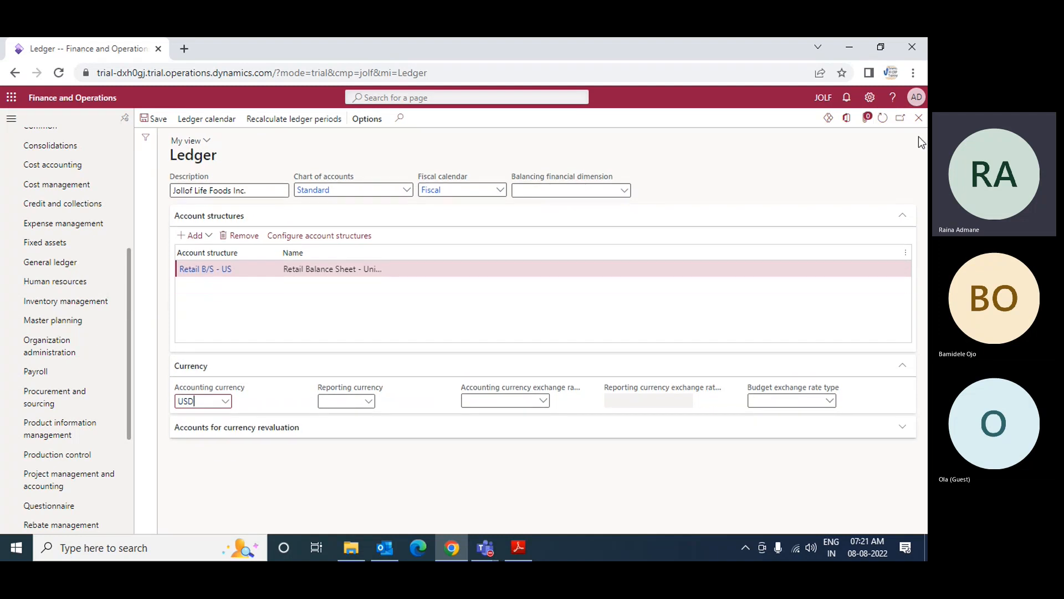
pyautogui.click(919, 118)
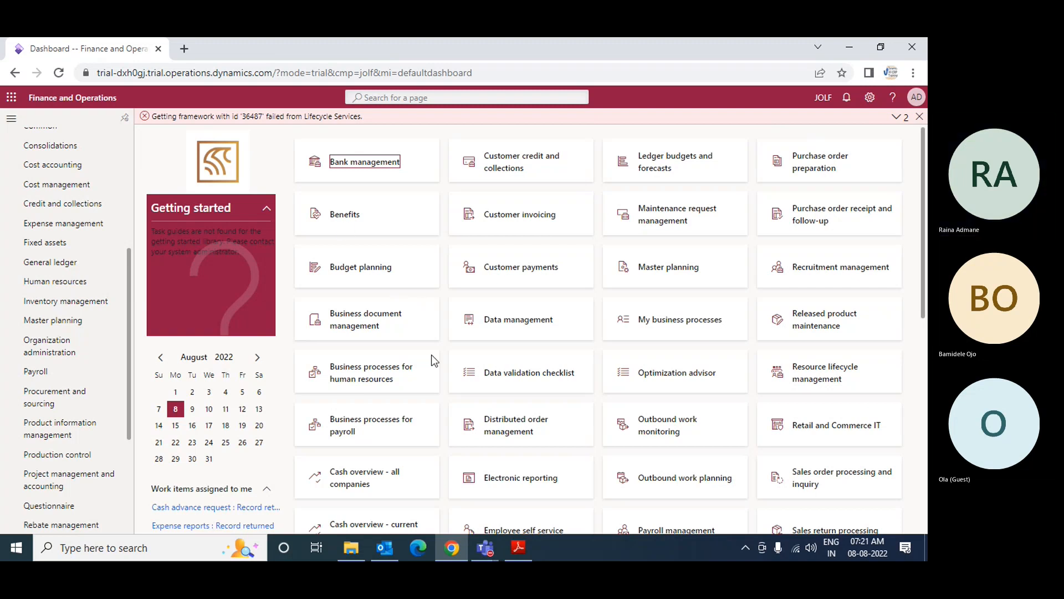
# Step: Switch to the Microsoft Teams meeting window, dismiss the recording notice and open the additional meeting options
pyautogui.click(485, 548)
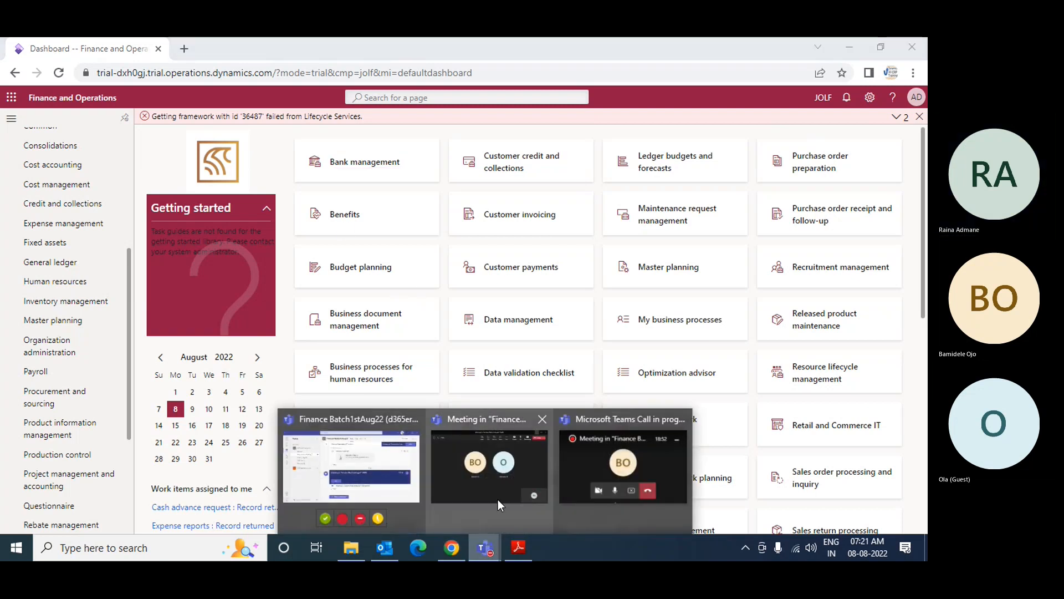
pyautogui.click(498, 500)
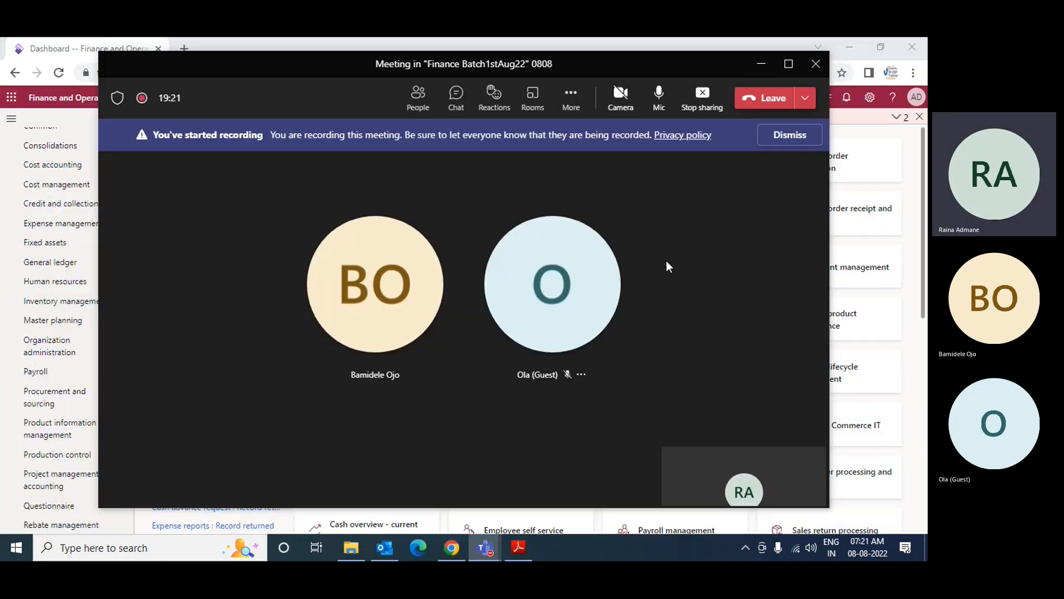
pyautogui.click(782, 139)
pyautogui.click(571, 97)
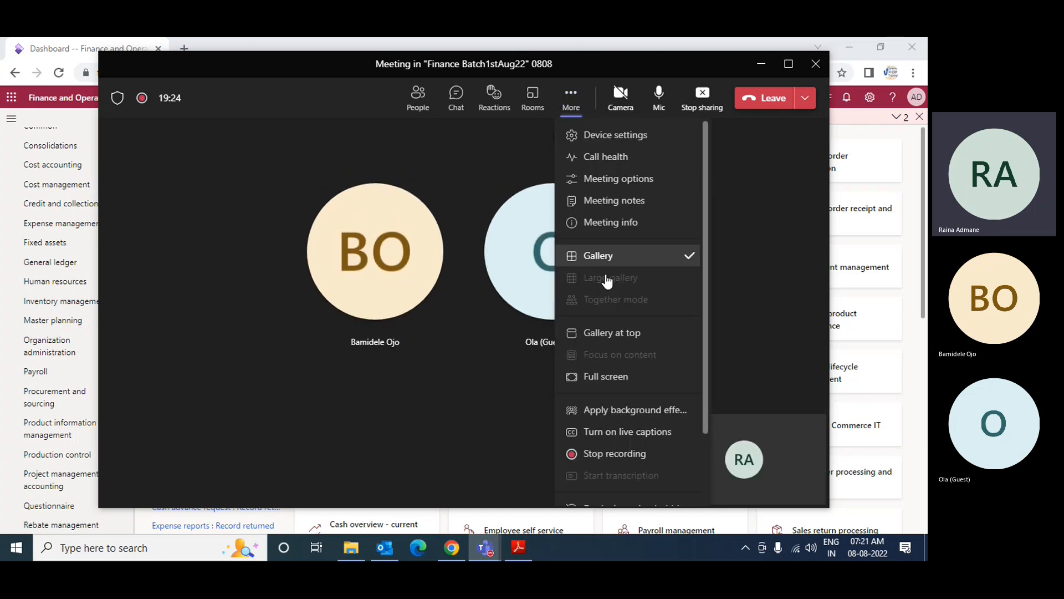